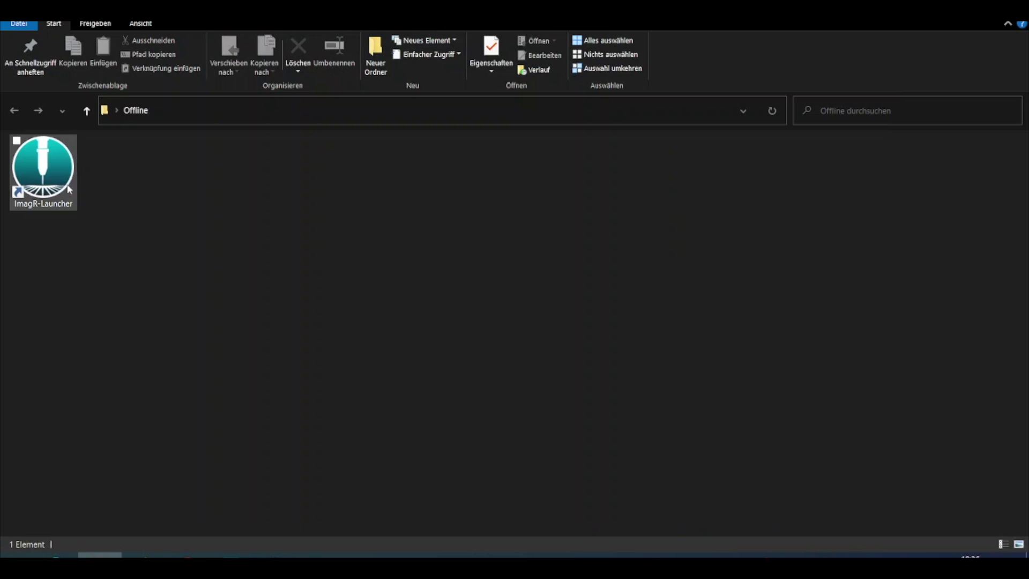
Select the ImagR-Launcher shortcut in the Offline folder.
click(70, 188)
Launch ImagR and upload dog-g95dda818f_1920.jpg from the Downloads folder.
double_click(70, 188)
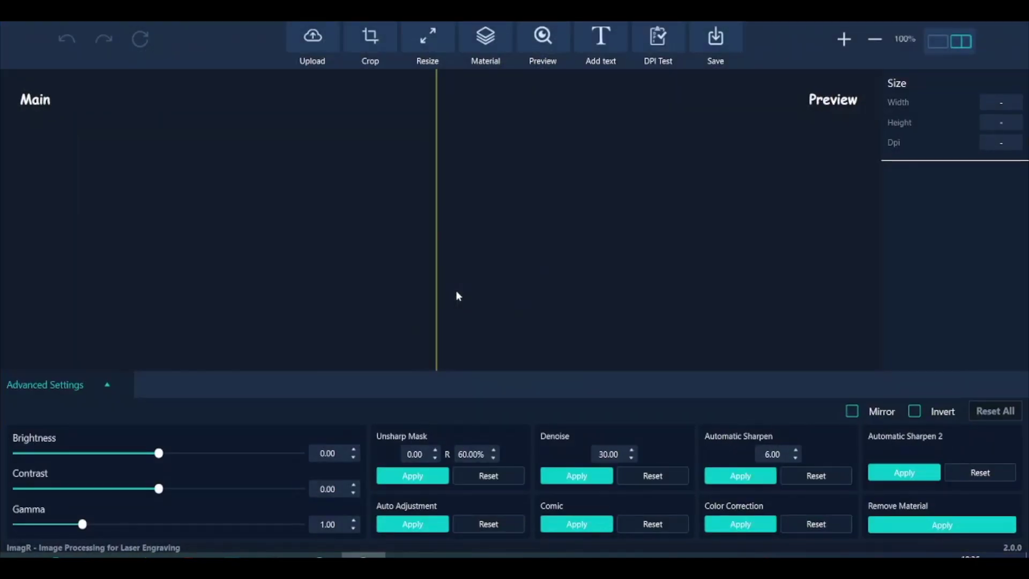
click(321, 41)
click(174, 145)
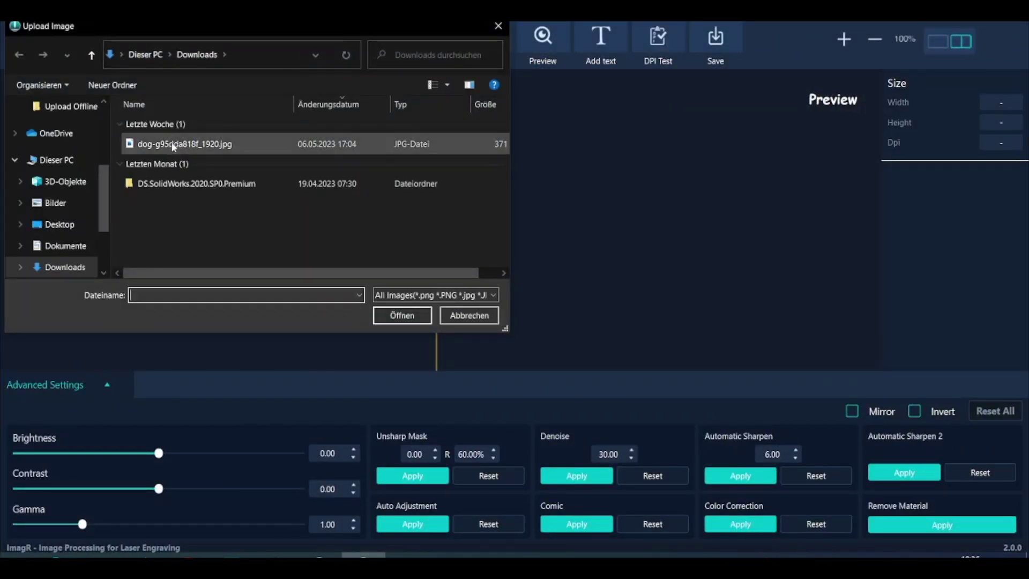
double_click(174, 145)
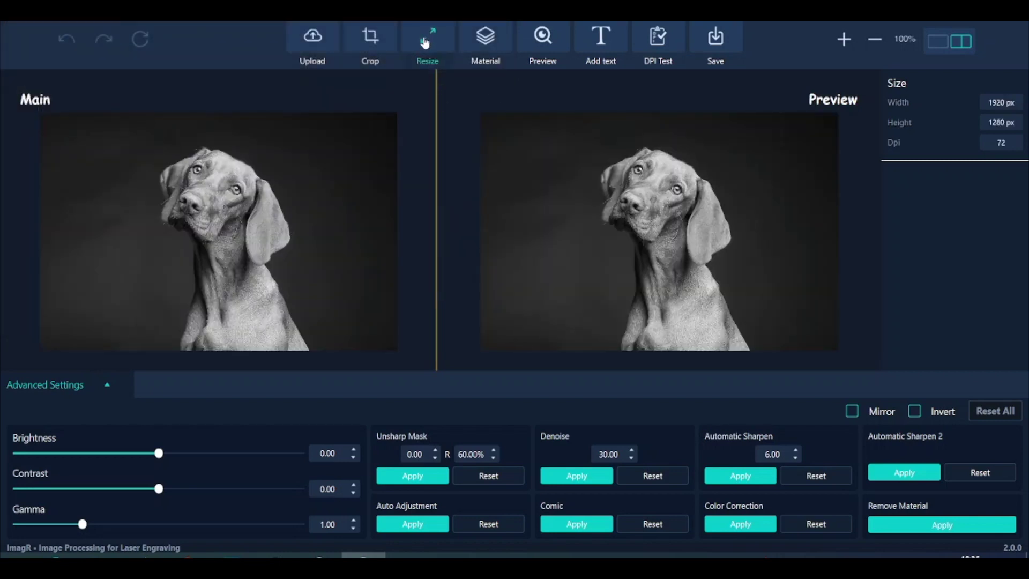
In the Resize settings, switch measurement to mm and enter a width of 200.
click(425, 43)
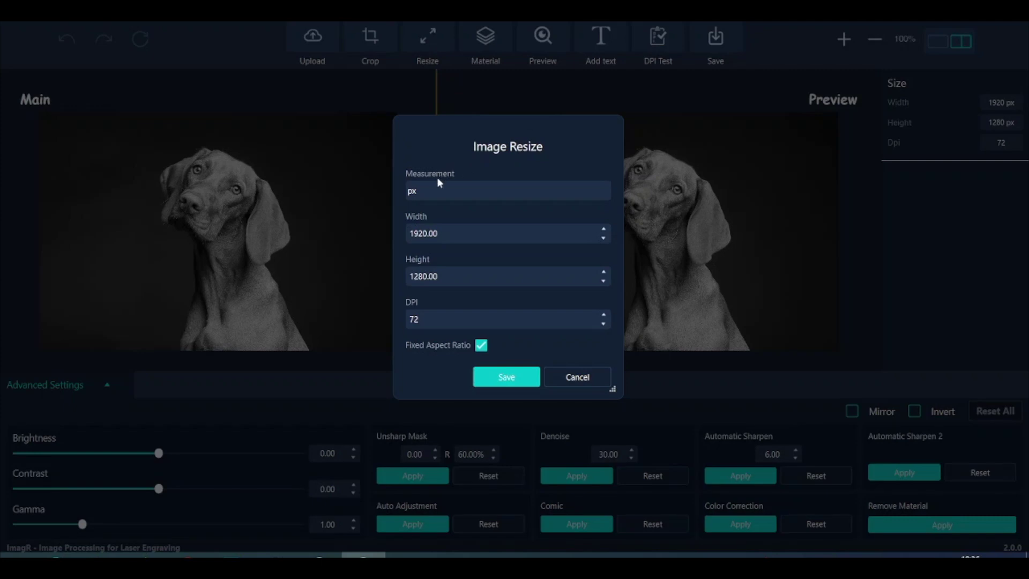
click(502, 192)
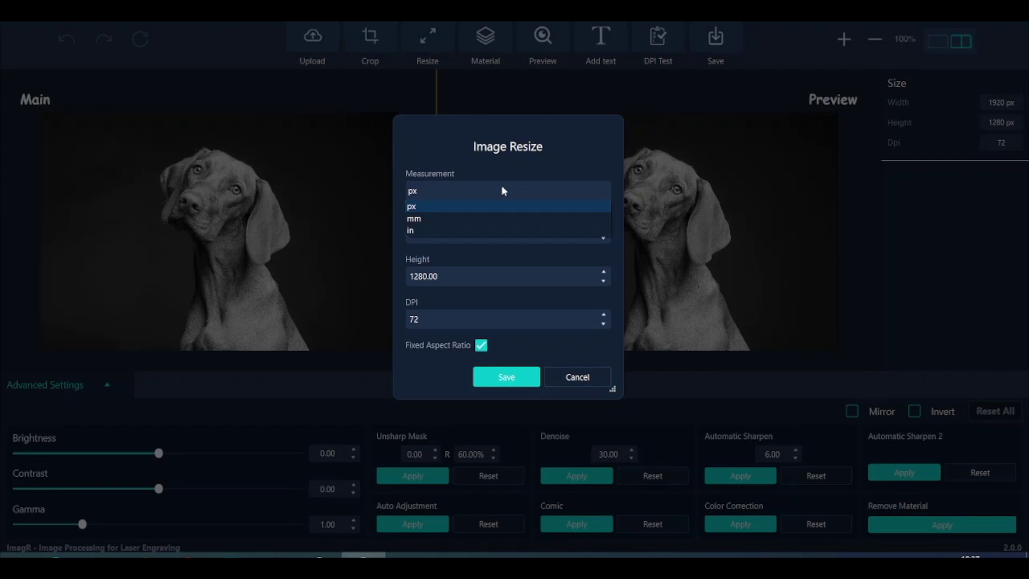
click(504, 218)
double_click(504, 228)
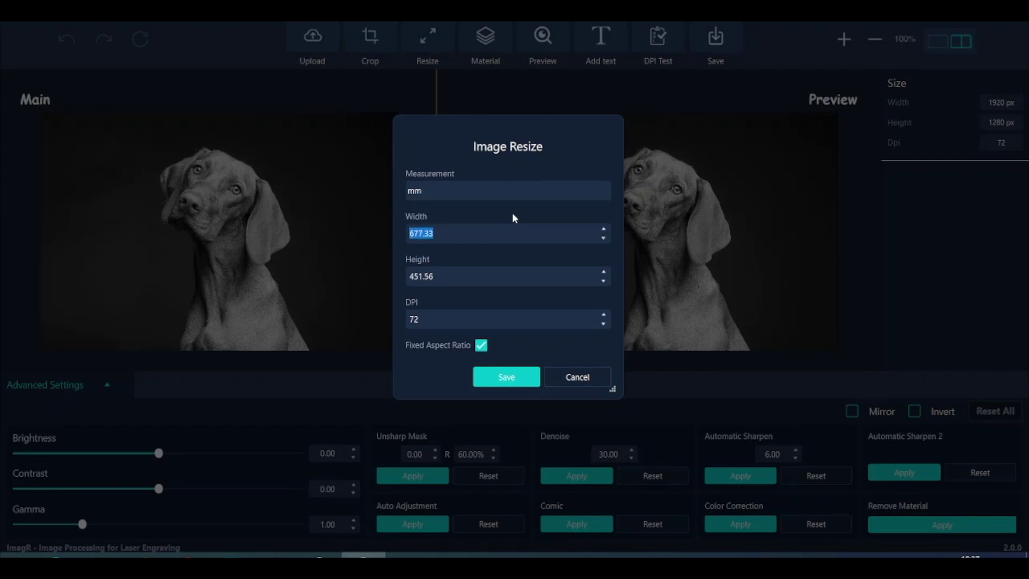
text(200)
Unlock the fixed aspect ratio, enter a height of 100.00, then lock it again.
click(482, 346)
double_click(442, 271)
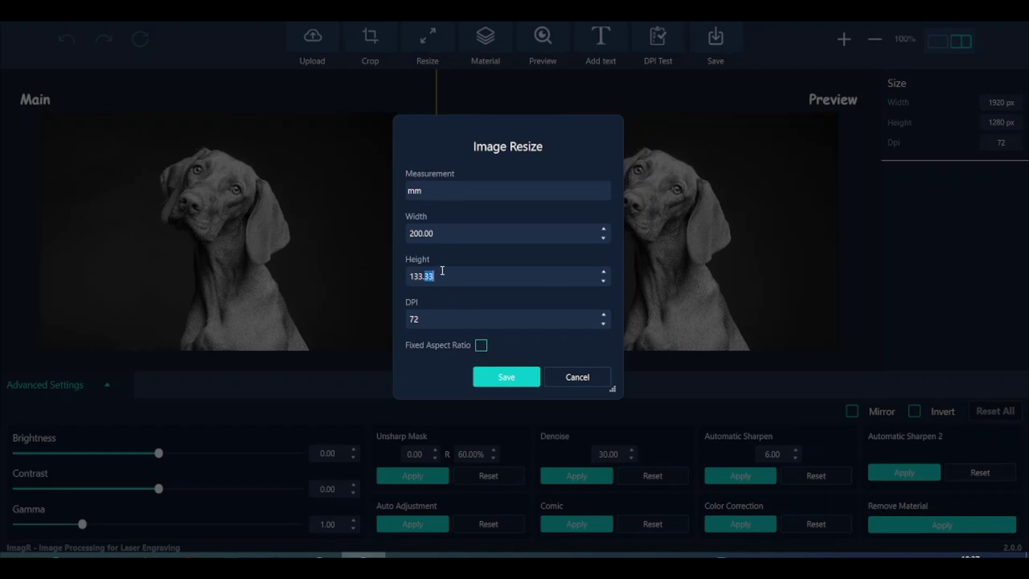
triple_click(442, 271)
text(100.00)
click(483, 349)
Fix the height value, set width to 200.00 mm and DPI to 318, and save.
click(436, 277)
key(BackSpace)
key(BackSpace)
key(BackSpace)
key(BackSpace)
text(.00)
key(BackSpace)
key(BackSpace)
key(BackSpace)
text(0.00)
triple_click(441, 233)
text(200.00)
double_click(427, 318)
text(318)
click(500, 380)
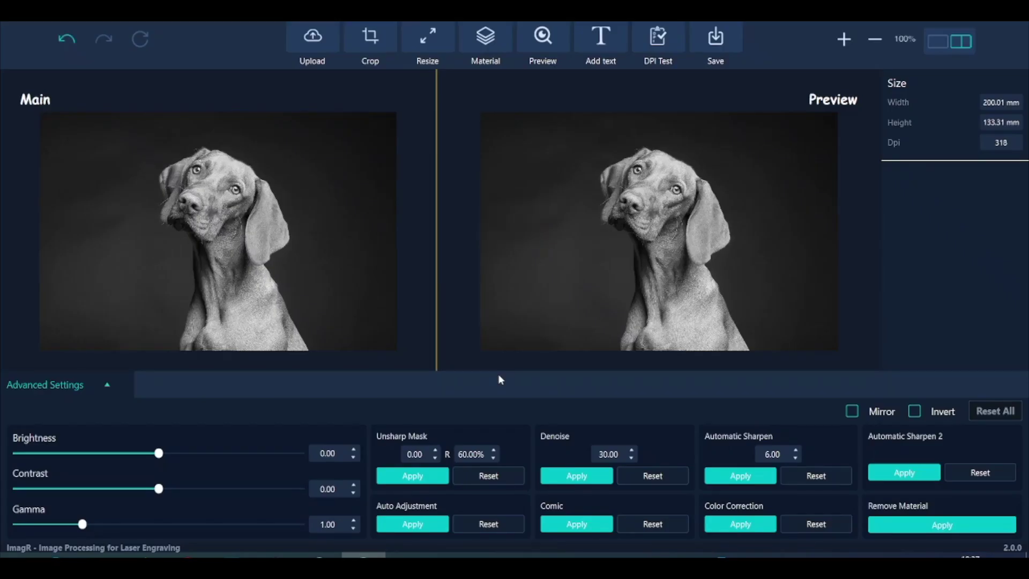